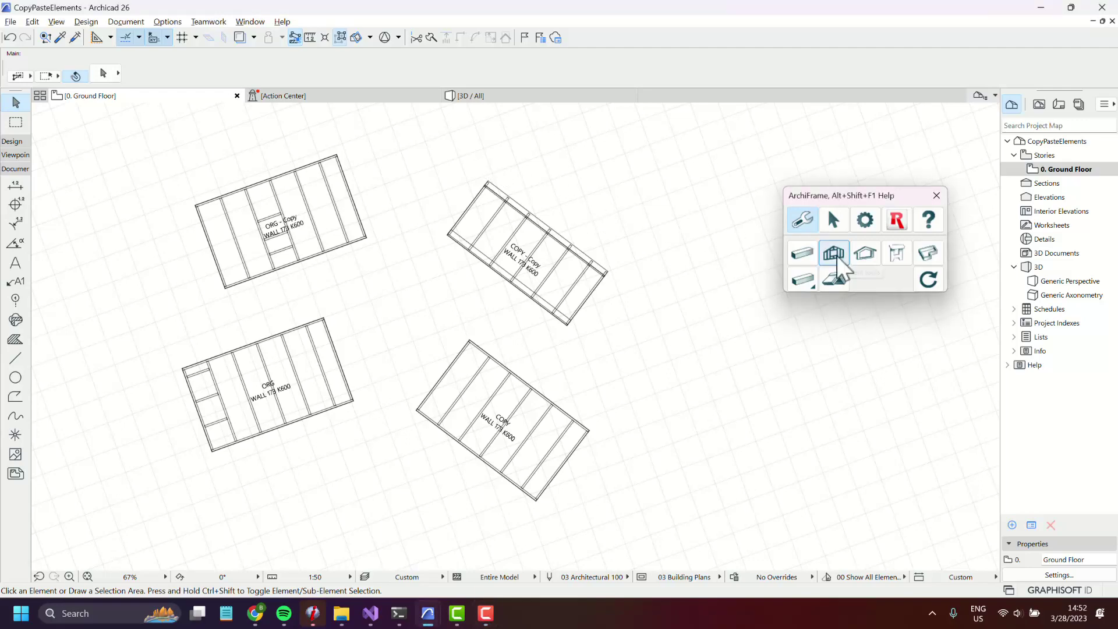
Step: Open the ArchiFrame frame element tools for projections and planks in elements
click(837, 256)
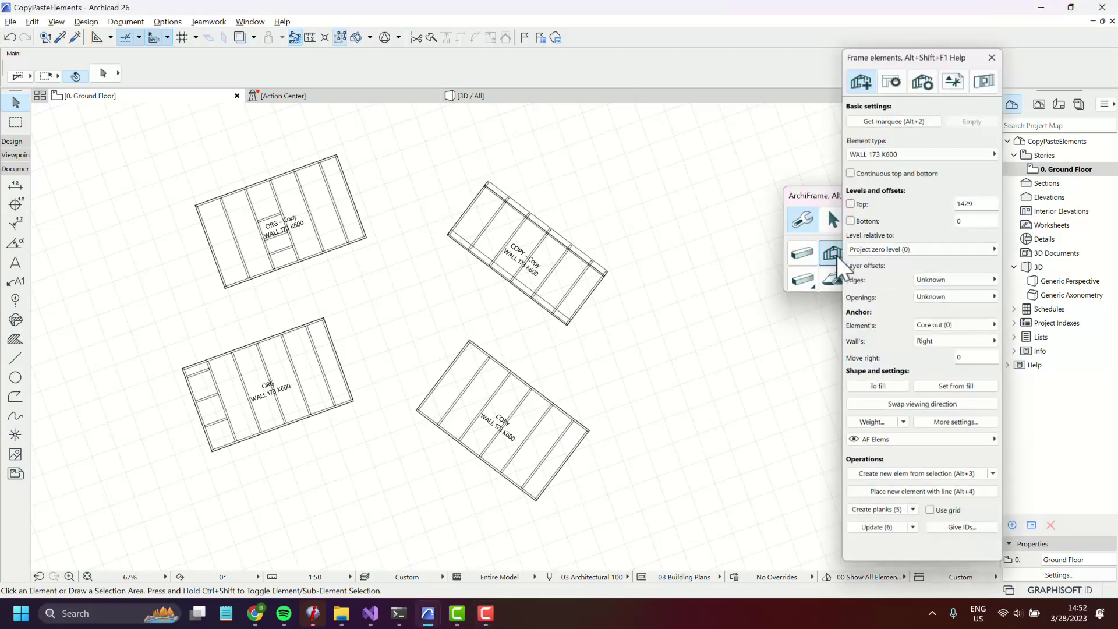
click(949, 79)
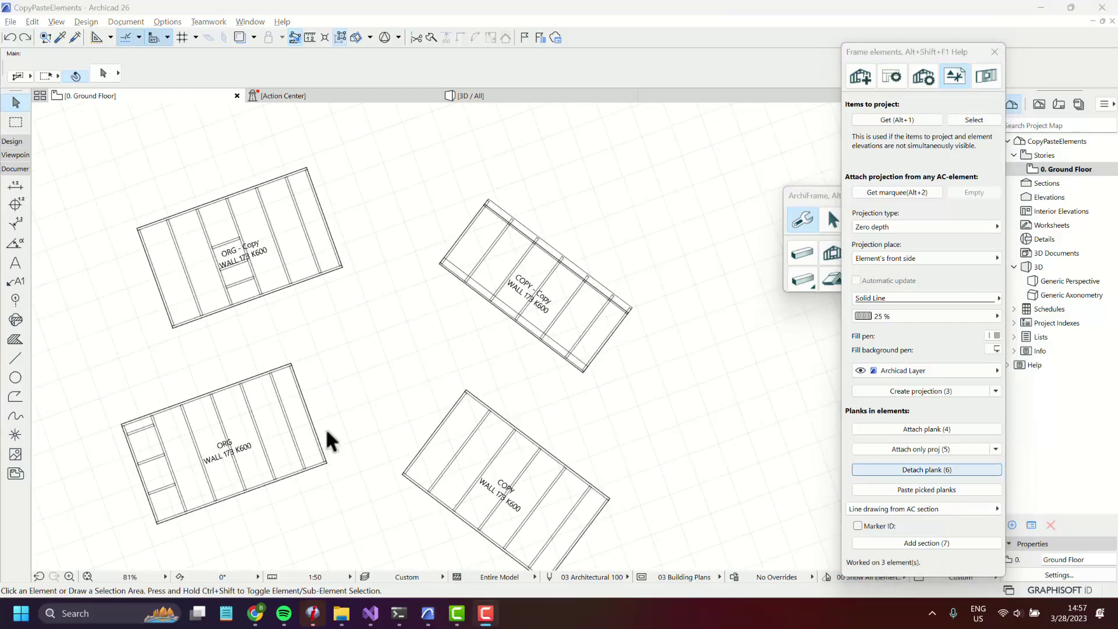
click(166, 487)
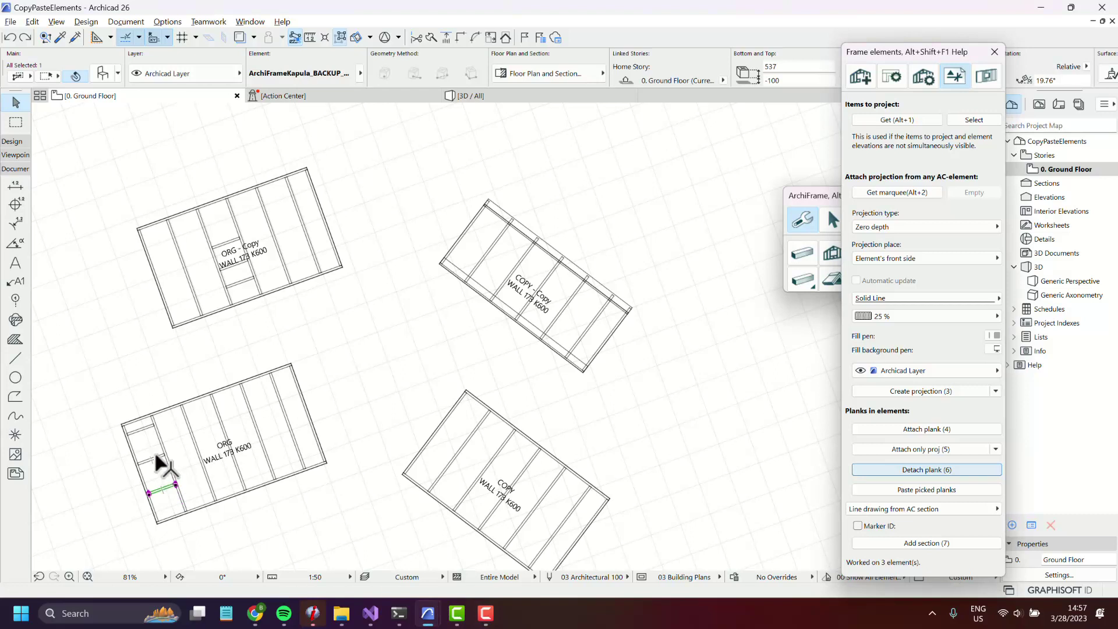
click(141, 429)
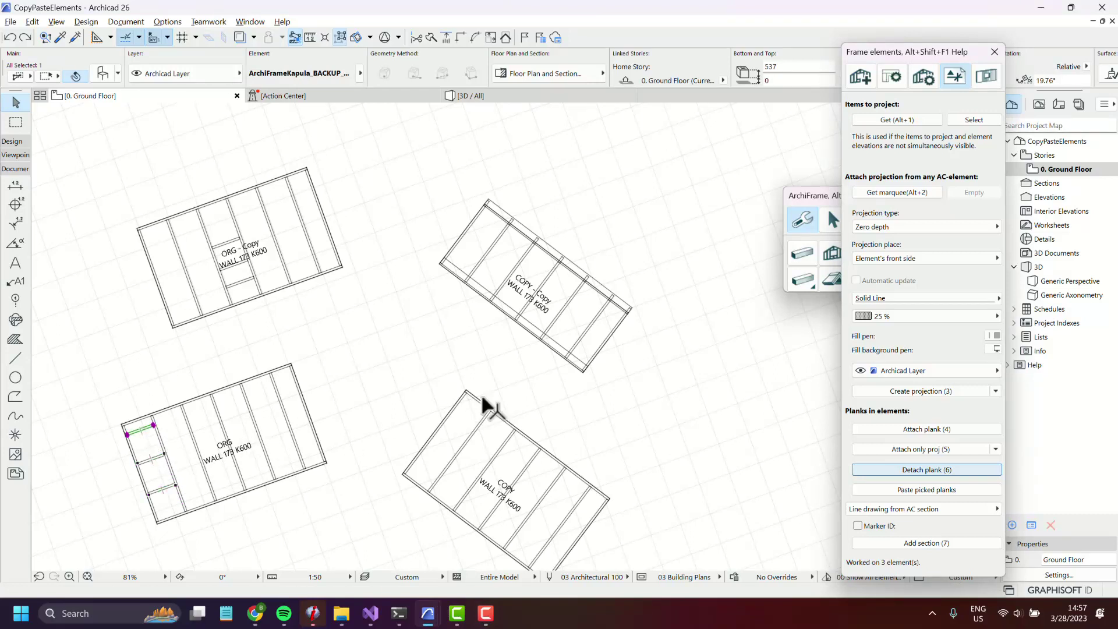
click(407, 392)
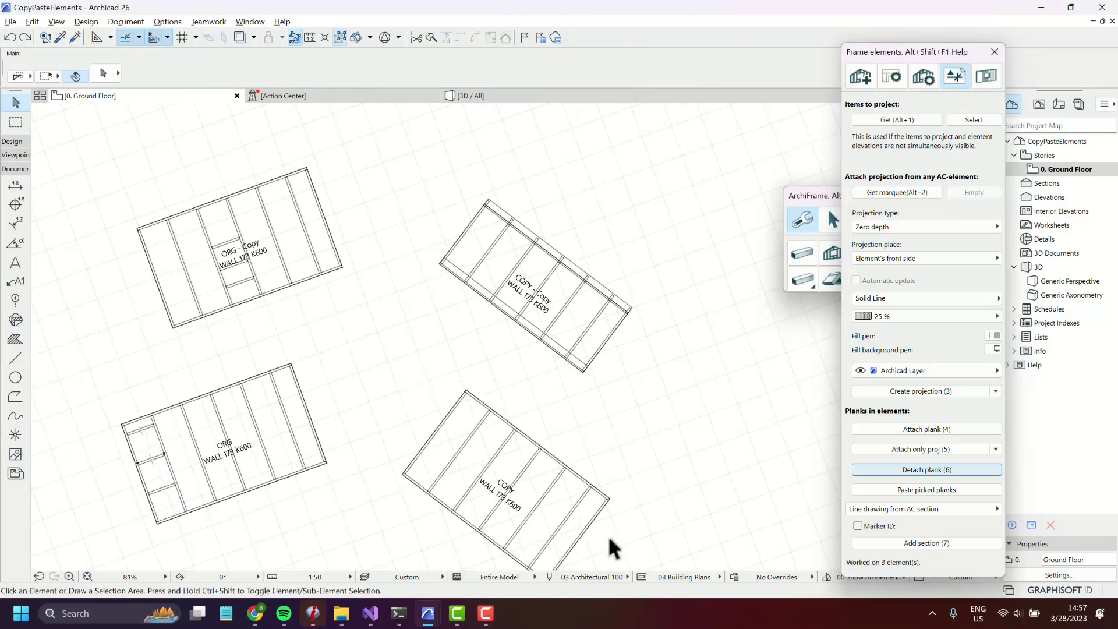
Step: Pick the three short horizontal planks in the ORG element and paste them into the COPY element
click(163, 488)
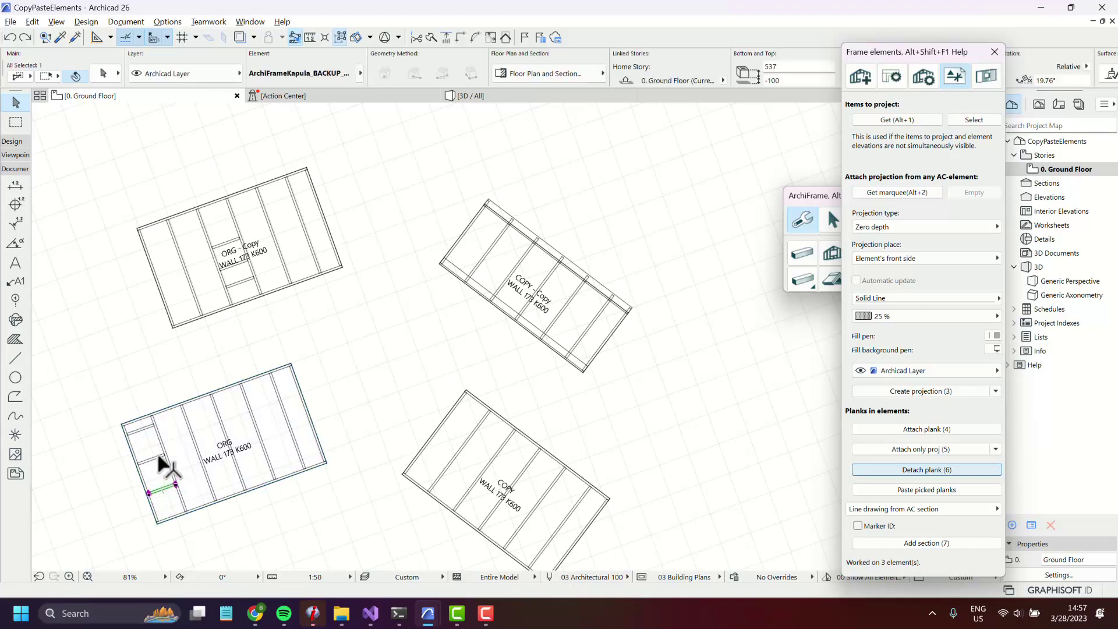
shift+click(158, 457)
shift+click(145, 426)
click(600, 434)
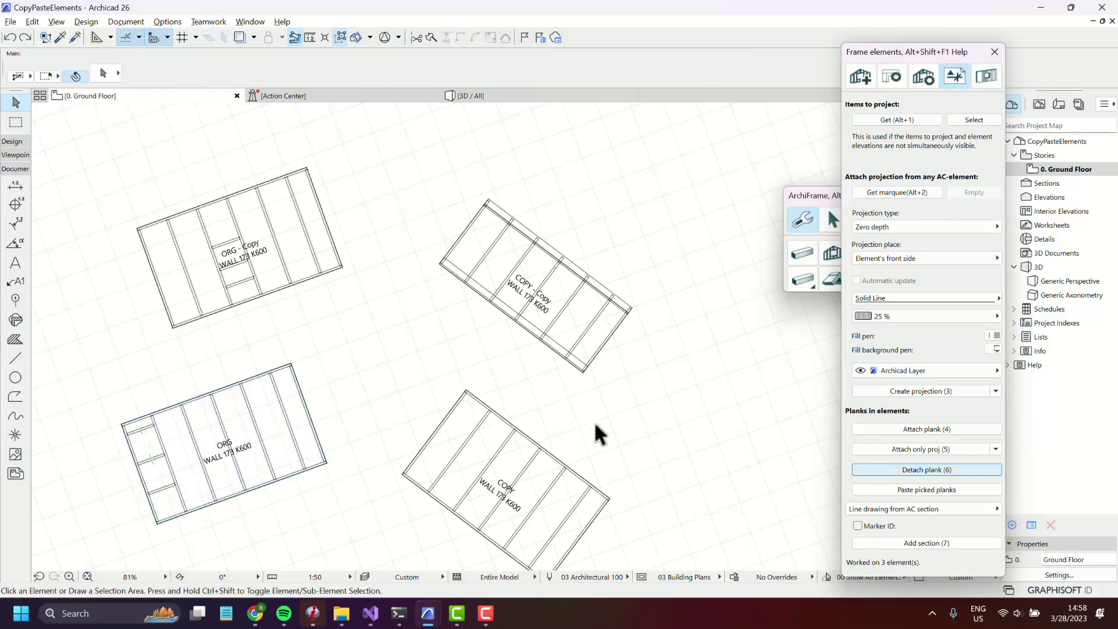
click(521, 470)
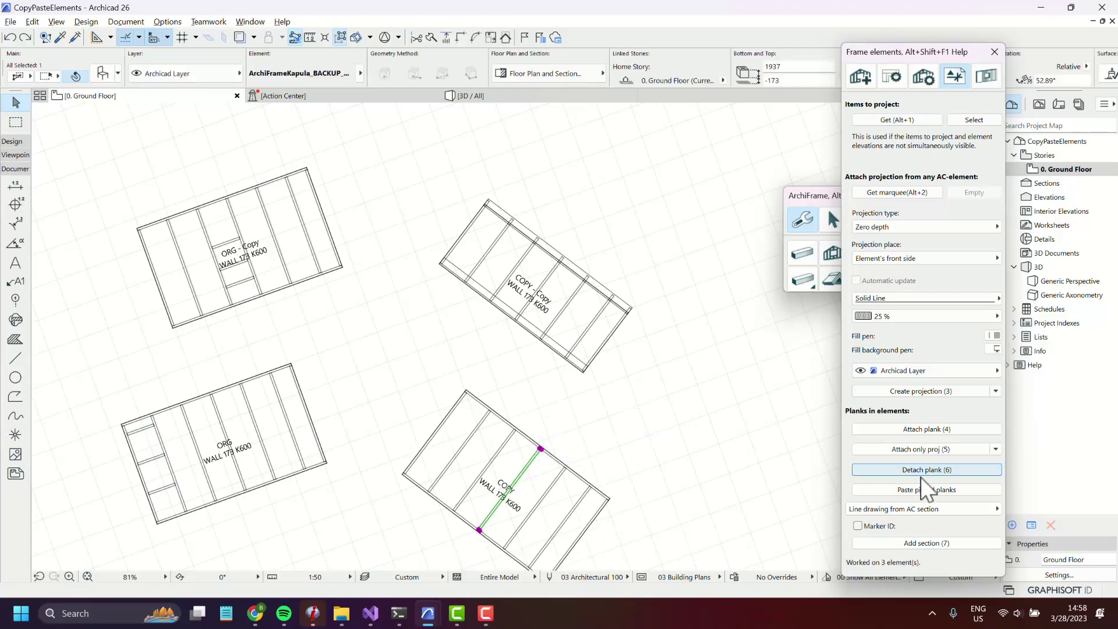
click(932, 491)
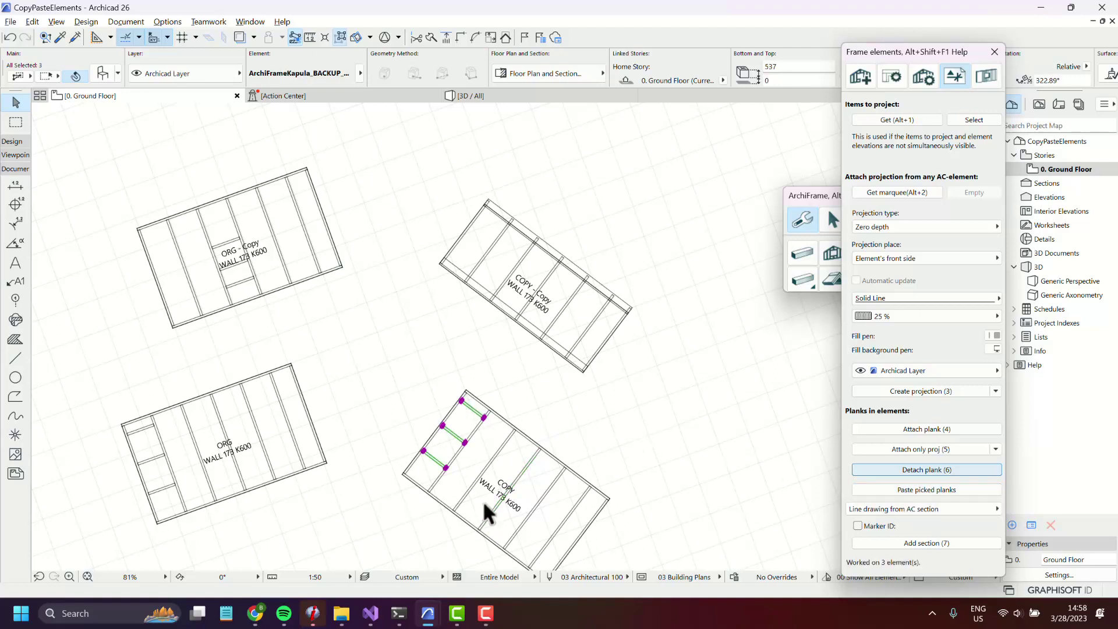
click(403, 404)
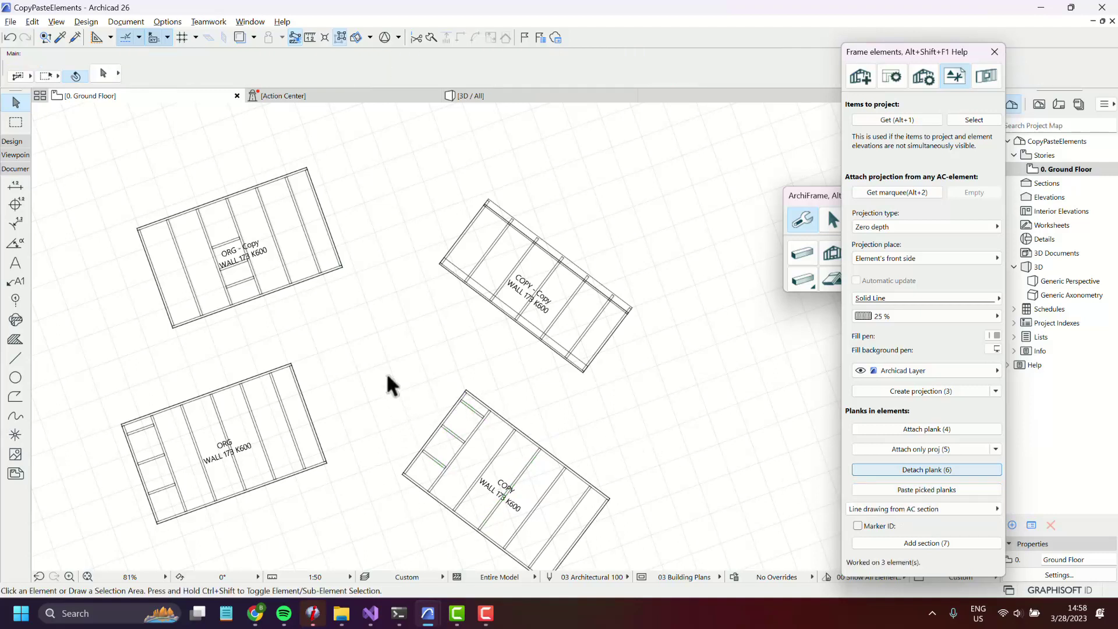
Step: Paste the picked planks into the COPY - Copy element, and undo the pastes in both copies
click(452, 263)
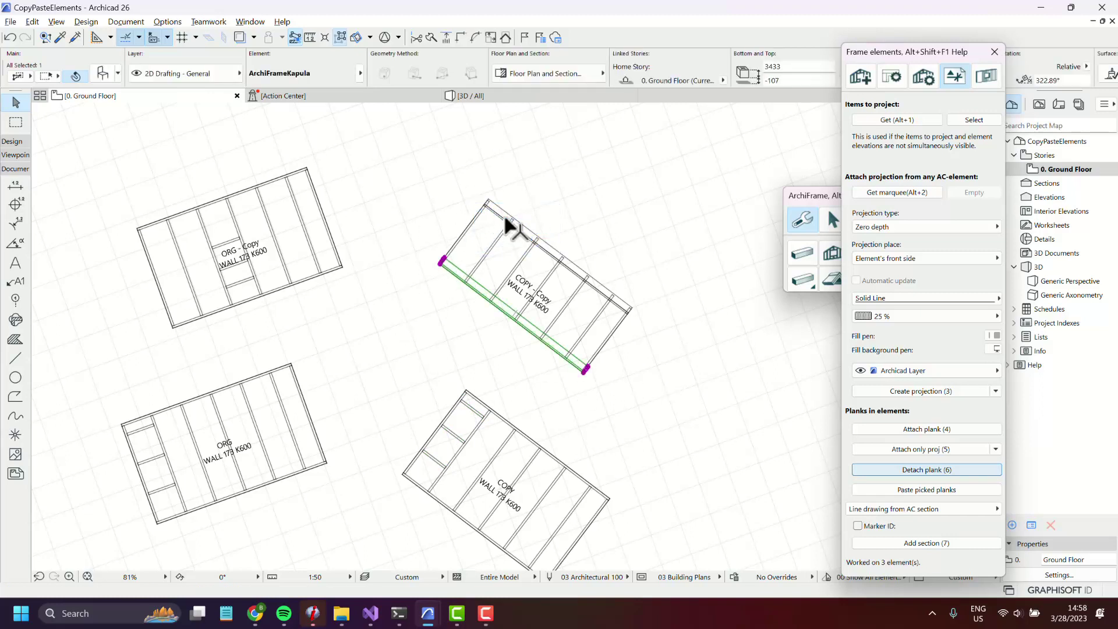
click(977, 492)
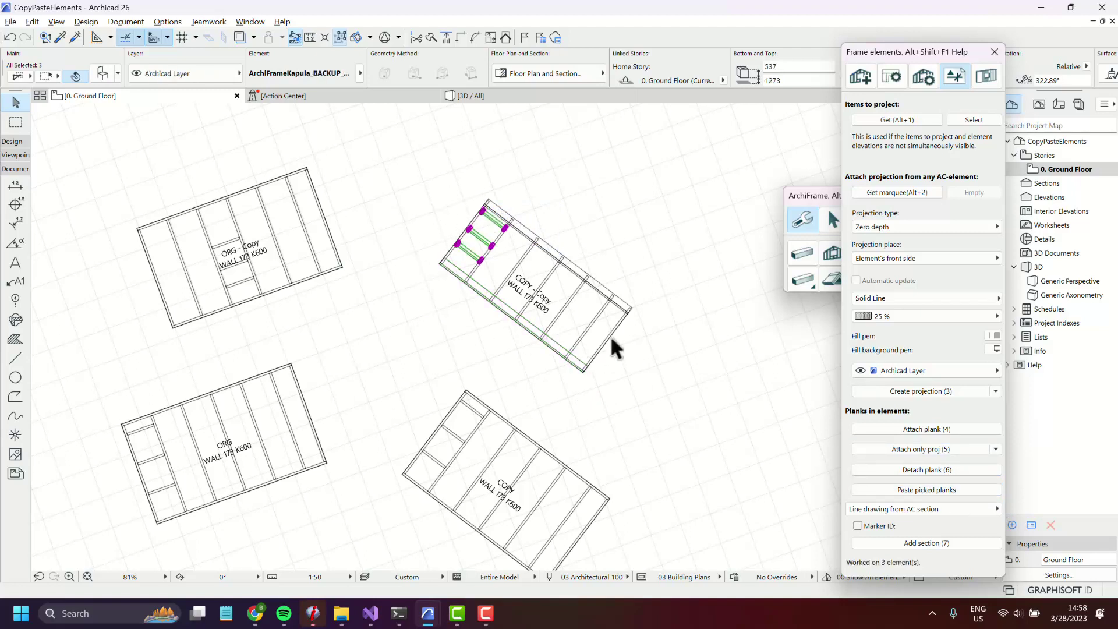
click(476, 205)
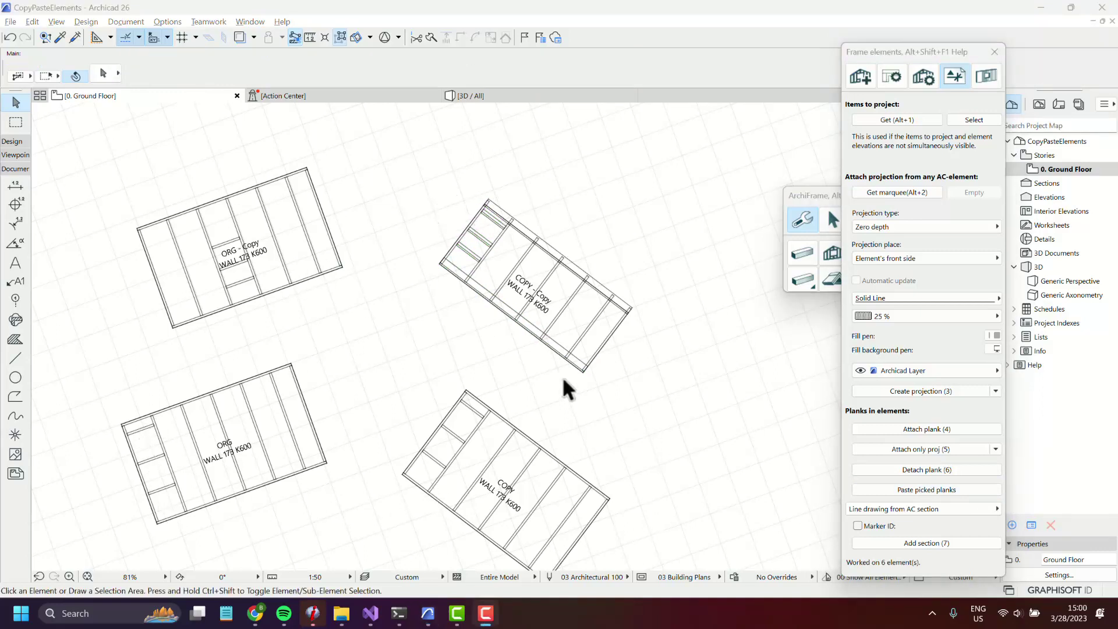
key(ctrl+z)
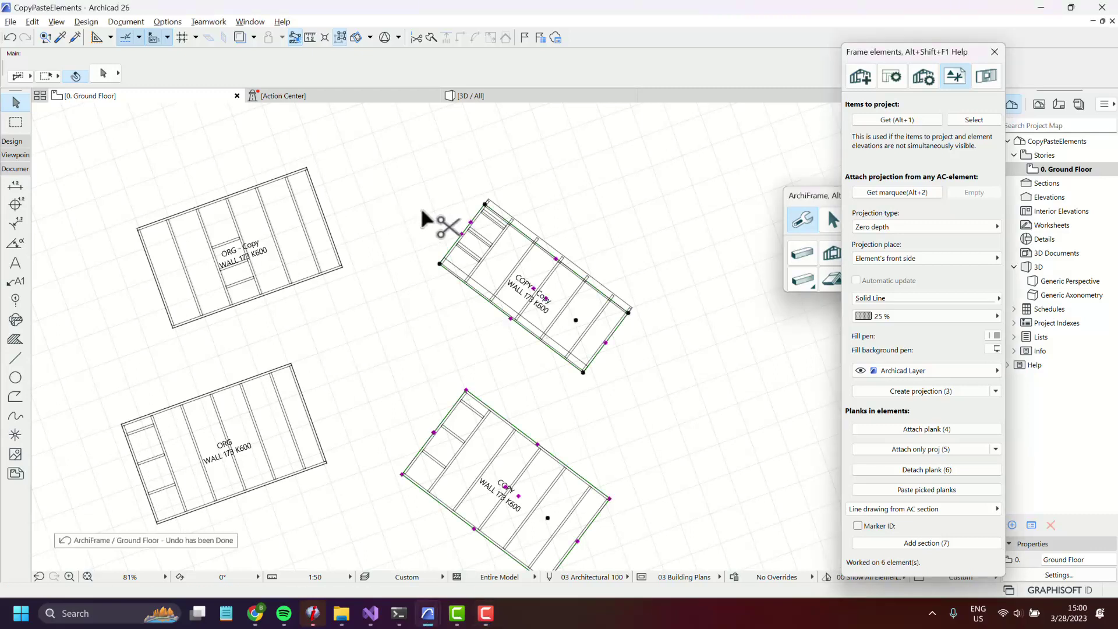
Step: Pick the three short planks in ORG and paste them into the COPY and COPY - Copy elements together
drag(145, 428, 167, 495)
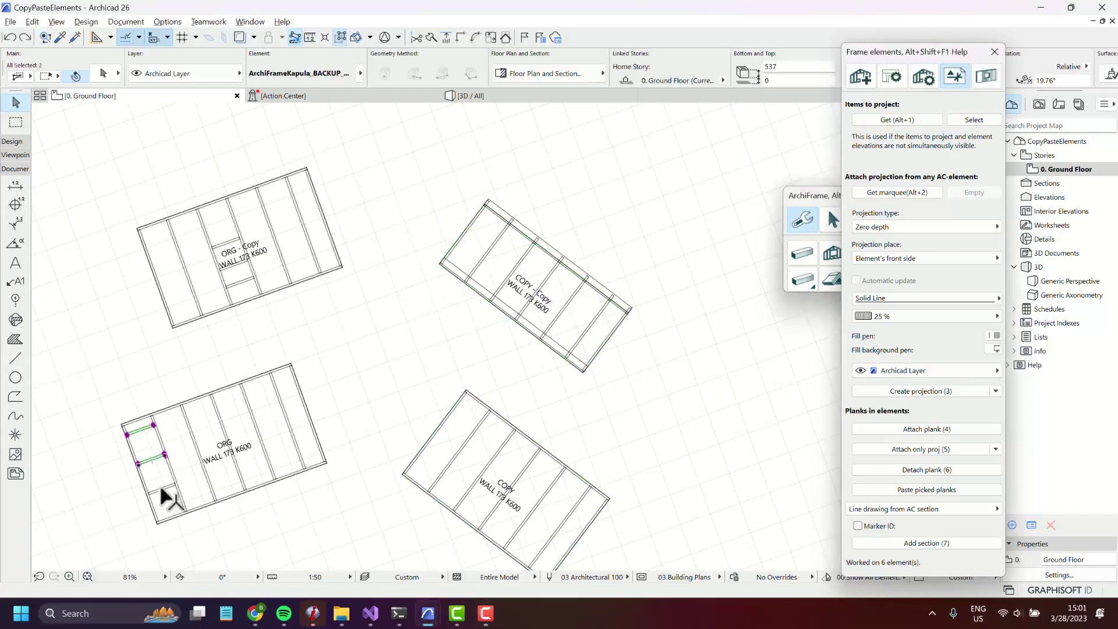
click(926, 120)
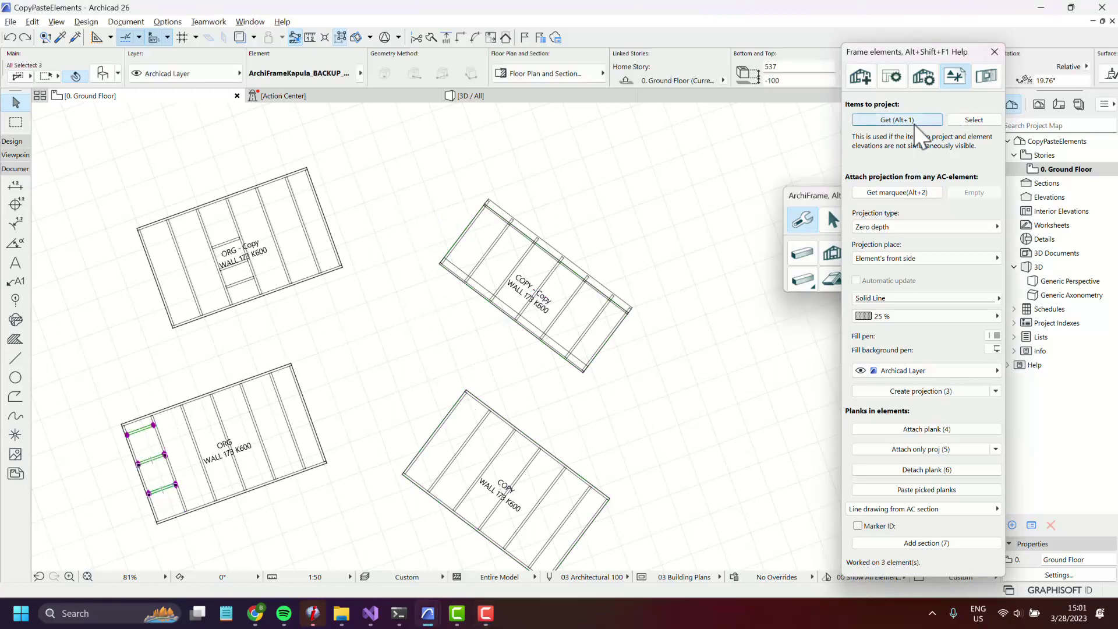
click(480, 288)
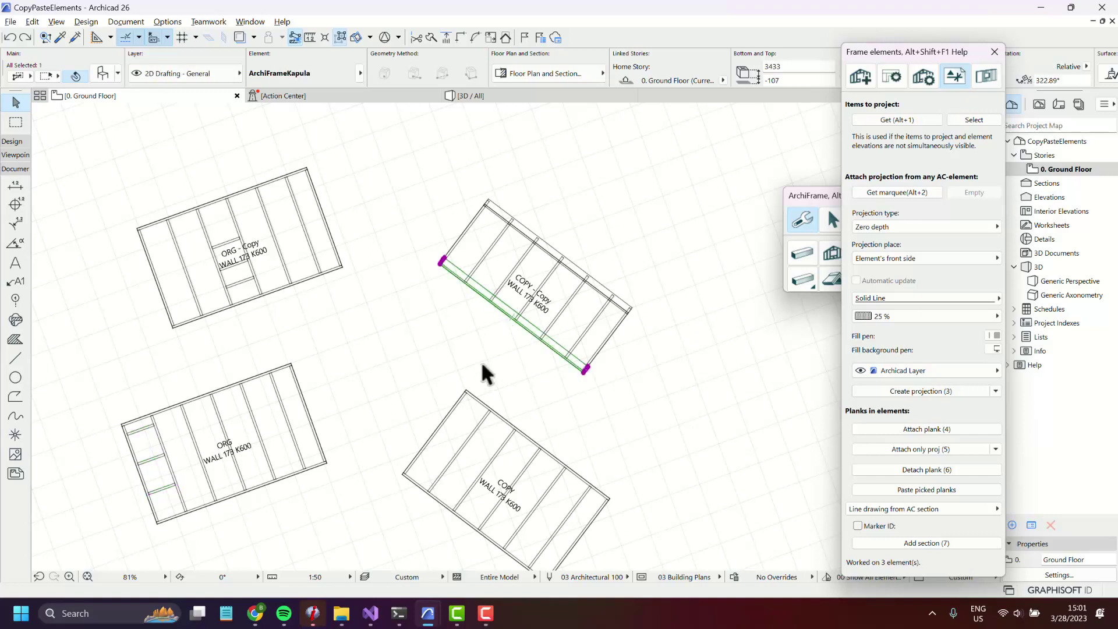
shift+click(493, 413)
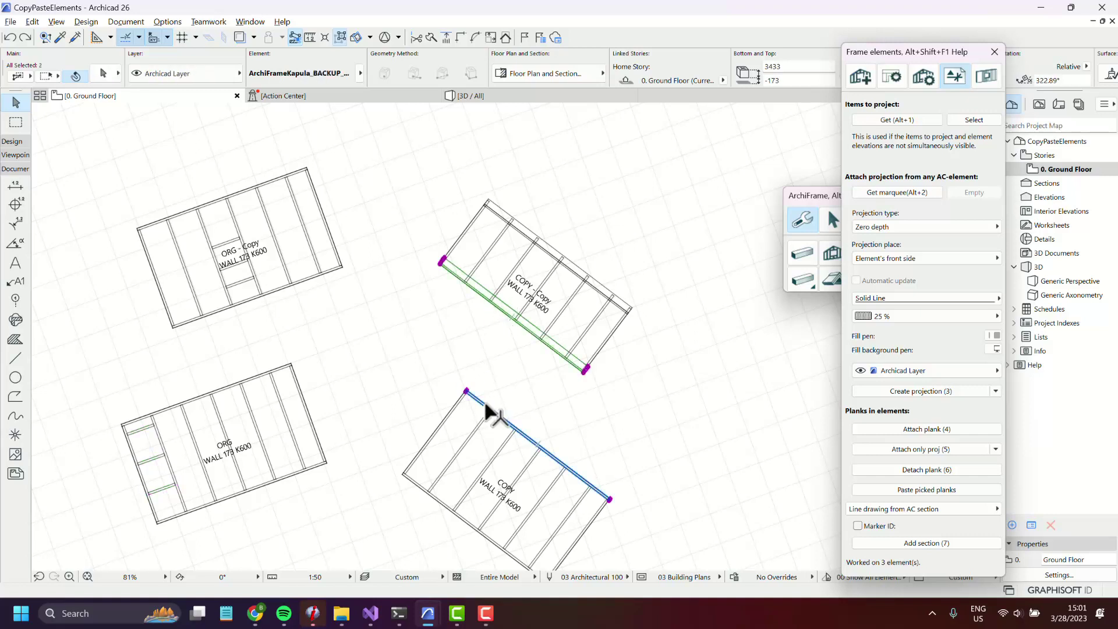
click(975, 491)
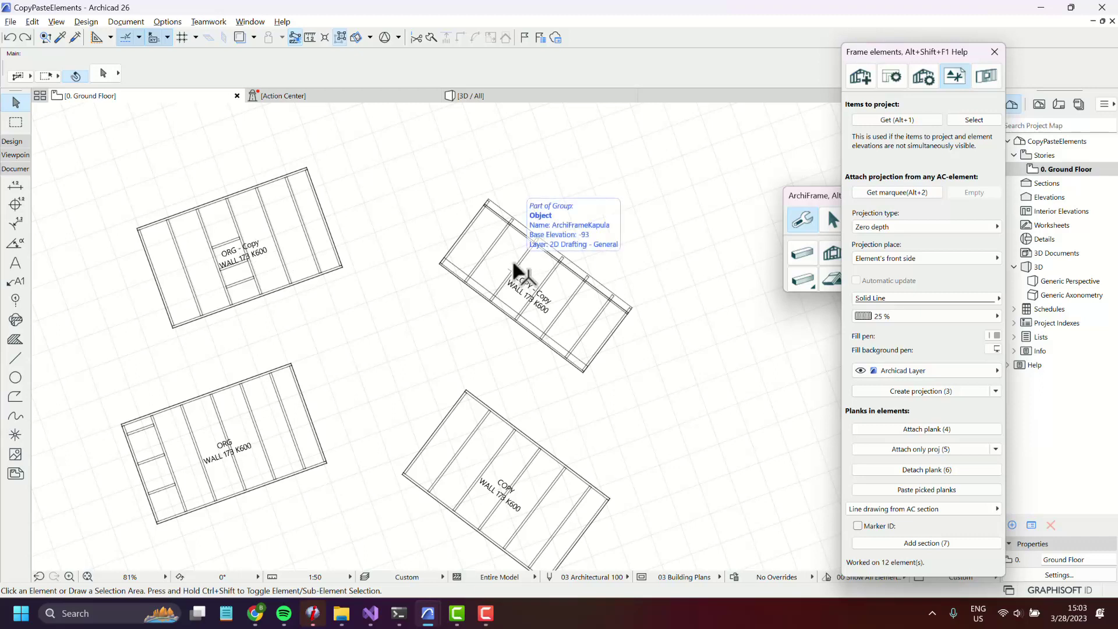
Step: Pick the three short planks in both ORG - Copy and ORG, and paste all six into the COPY - Copy element
click(224, 249)
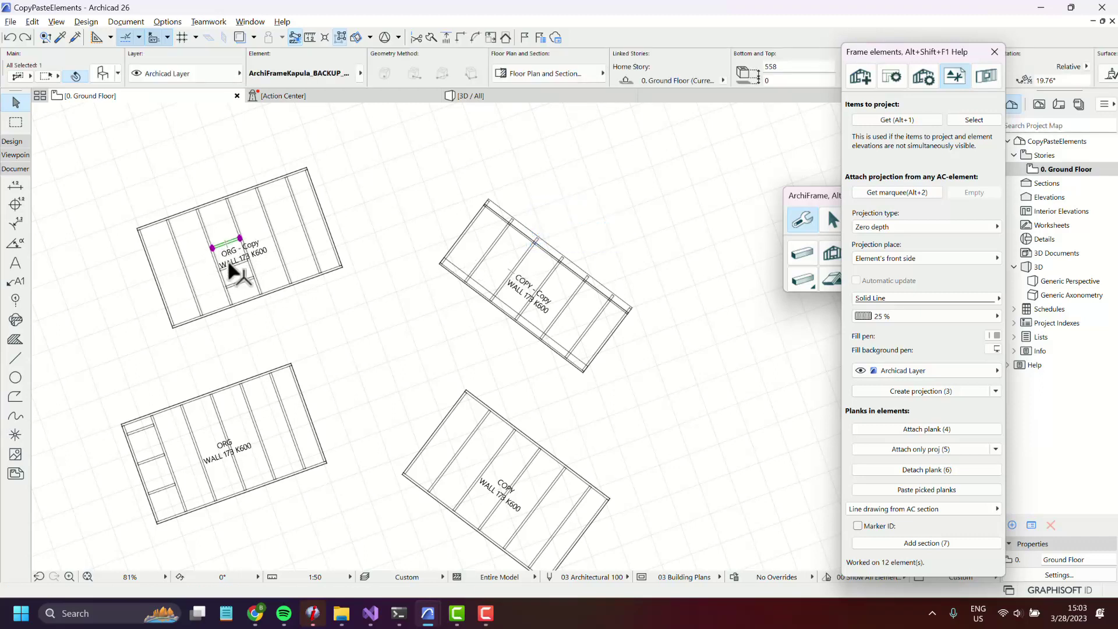
shift+click(233, 285)
shift+click(141, 425)
shift+click(150, 458)
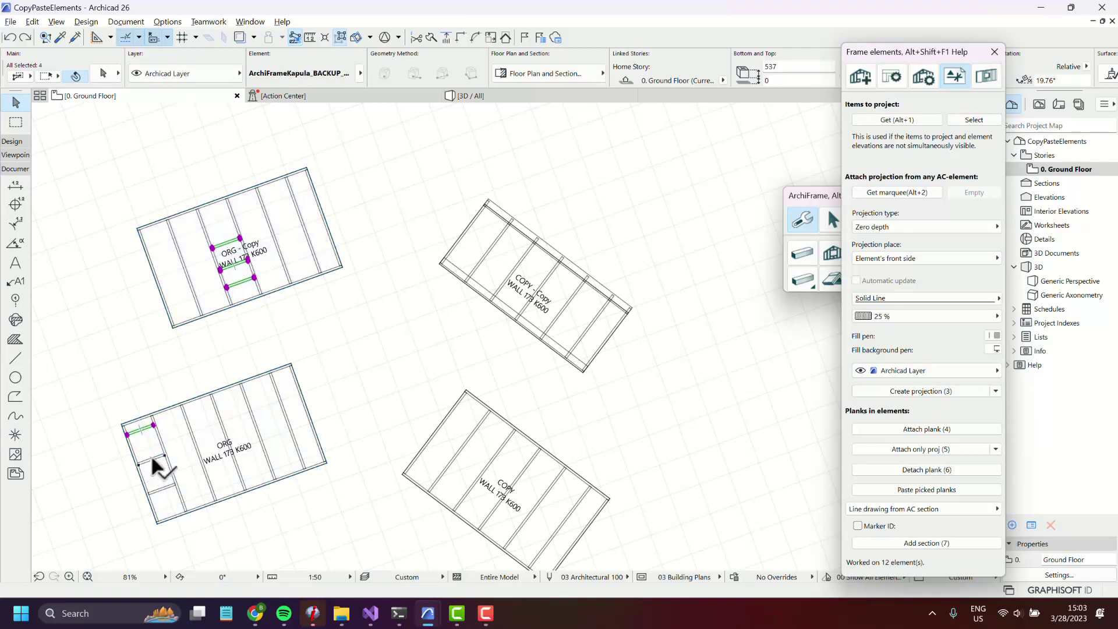
shift+click(161, 489)
click(894, 120)
click(495, 293)
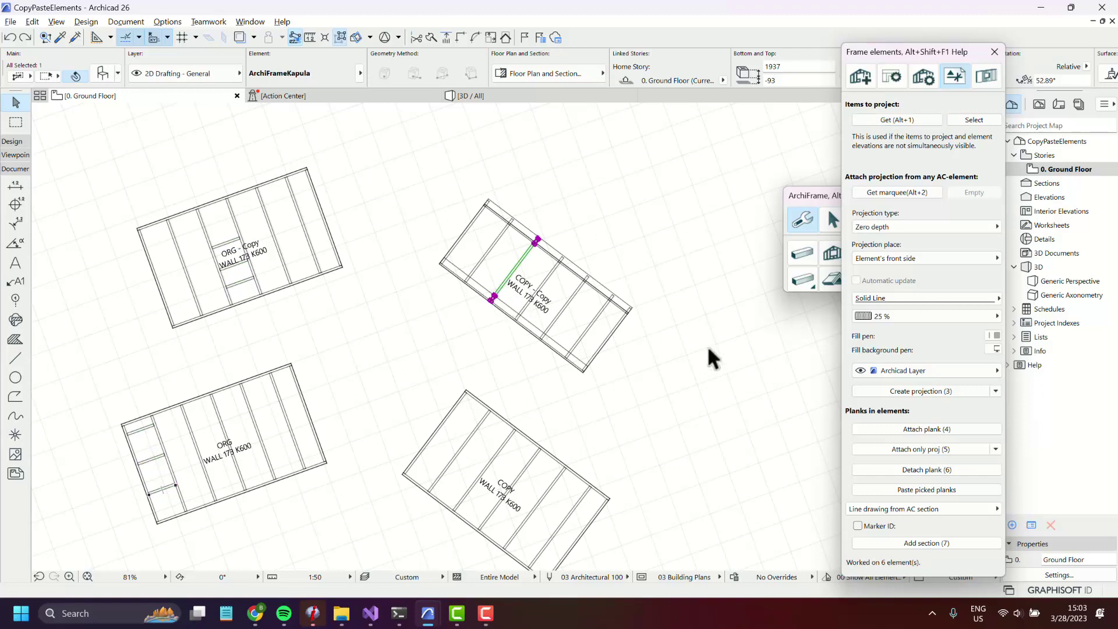
click(955, 492)
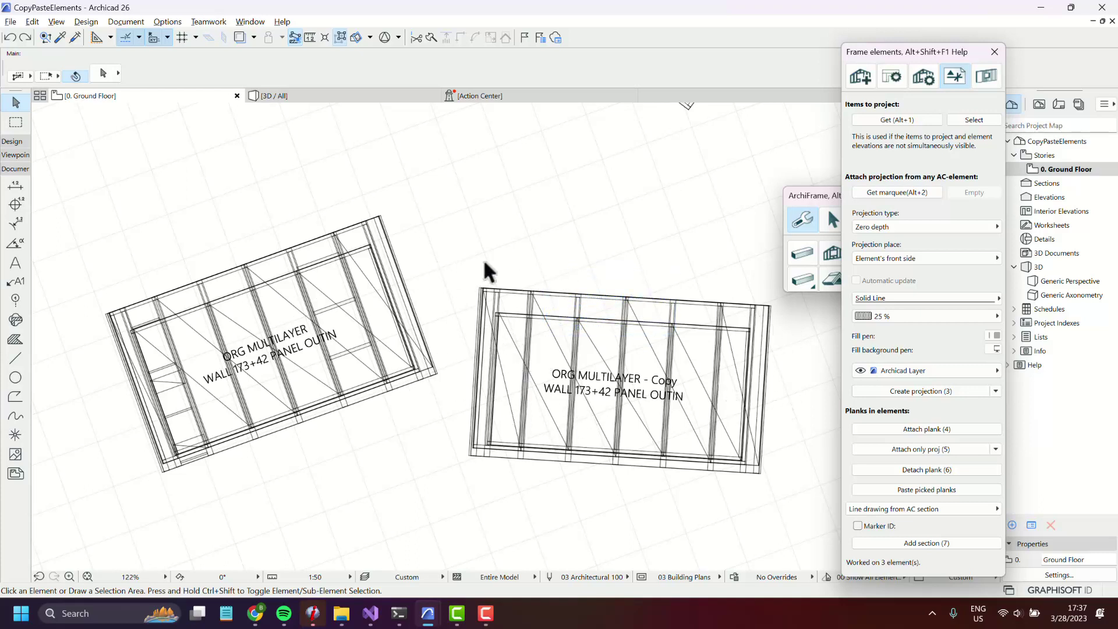
Step: Pick the three short planks between the right-hand studs of ORG MULTILAYER and paste them into all layers of ORG MULTILAYER - Copy
click(362, 348)
shift+click(324, 311)
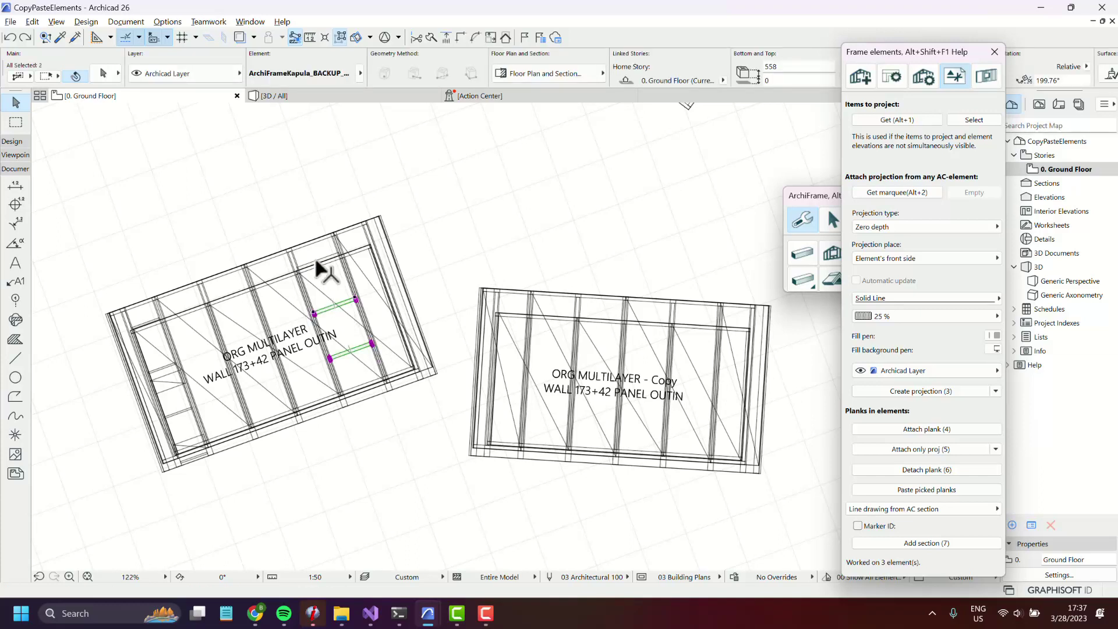
shift+click(316, 261)
click(897, 120)
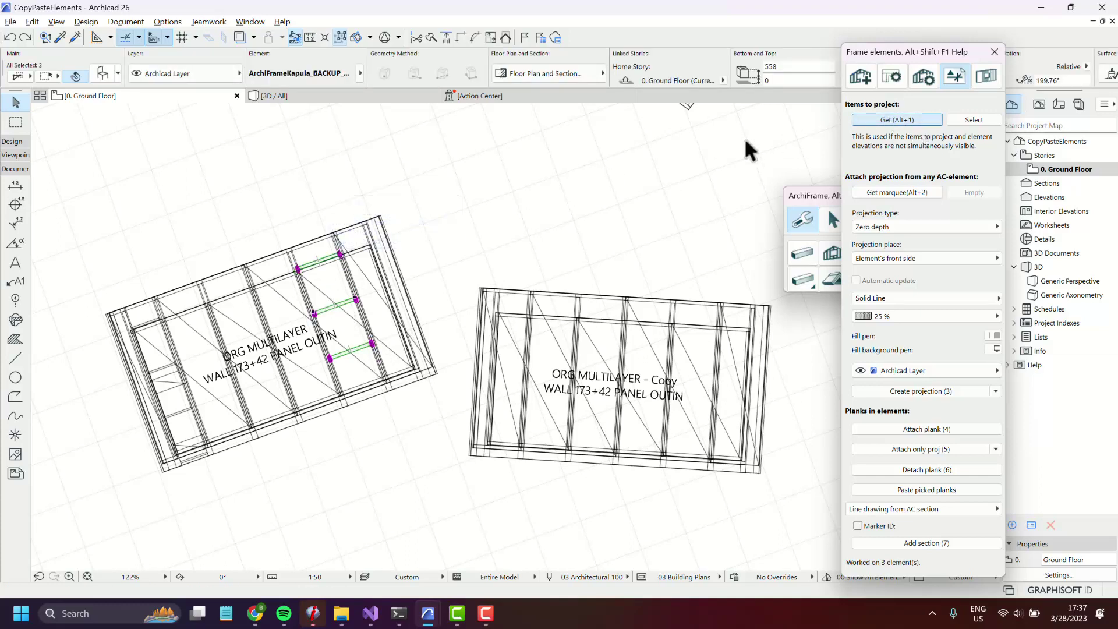
drag(551, 218, 784, 495)
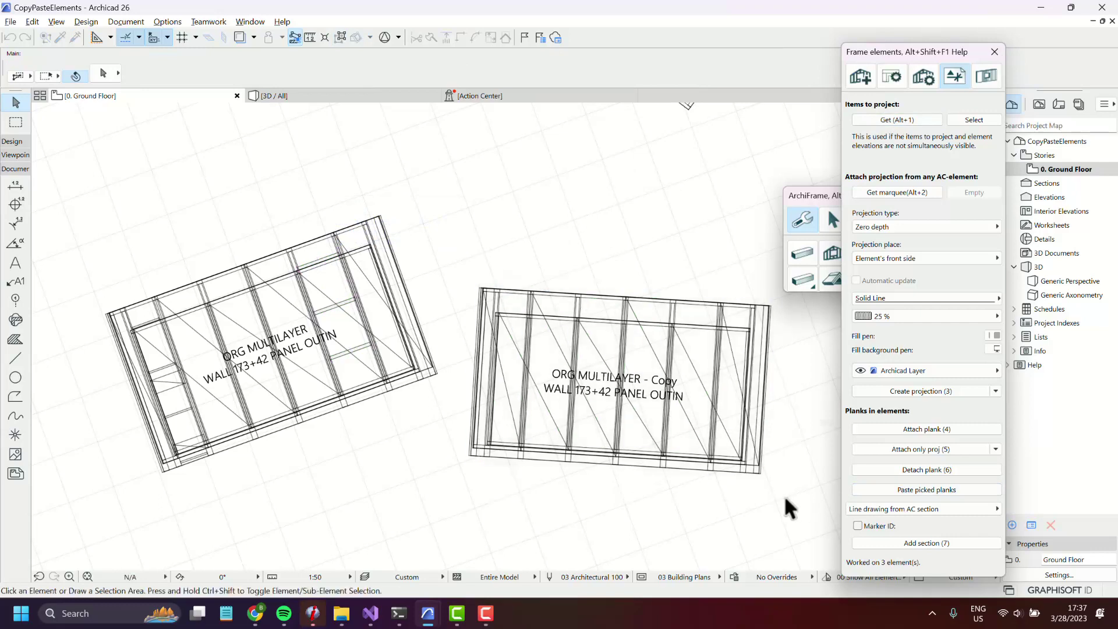
click(927, 490)
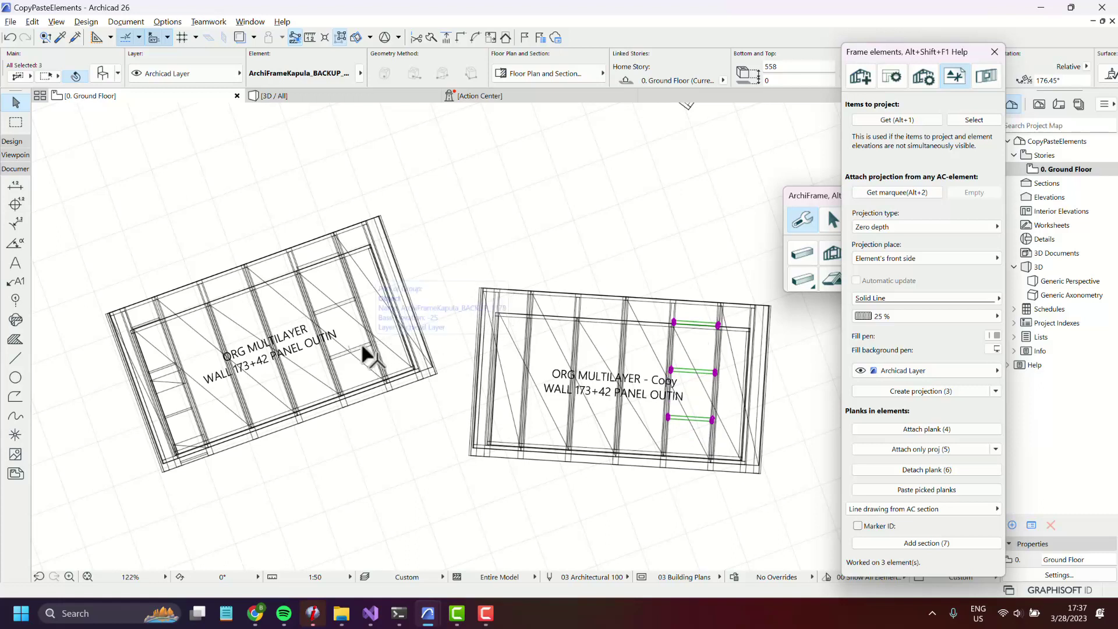
Step: Check the source plank's layer in ORG MULTILAYER and undo the plank paste in ORG MULTILAYER - Copy
click(376, 346)
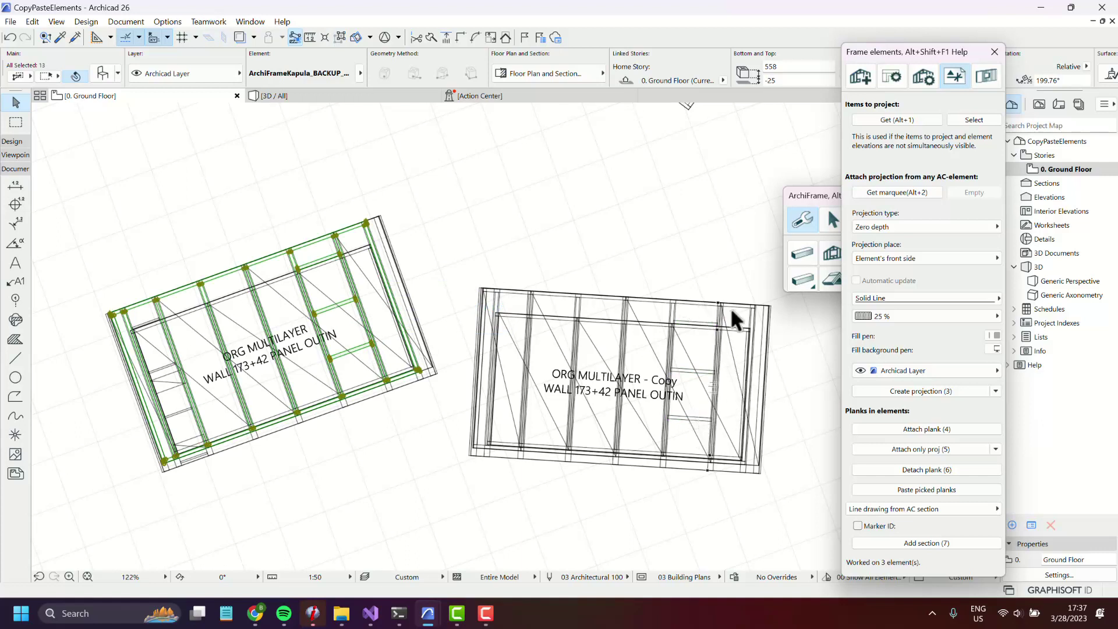
click(729, 472)
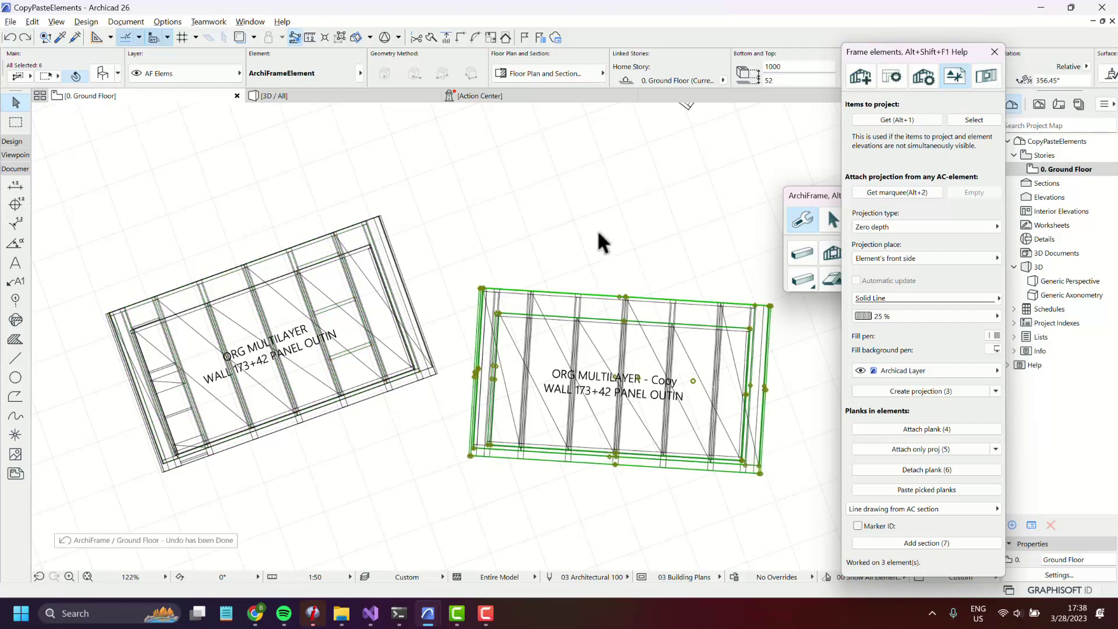
click(597, 233)
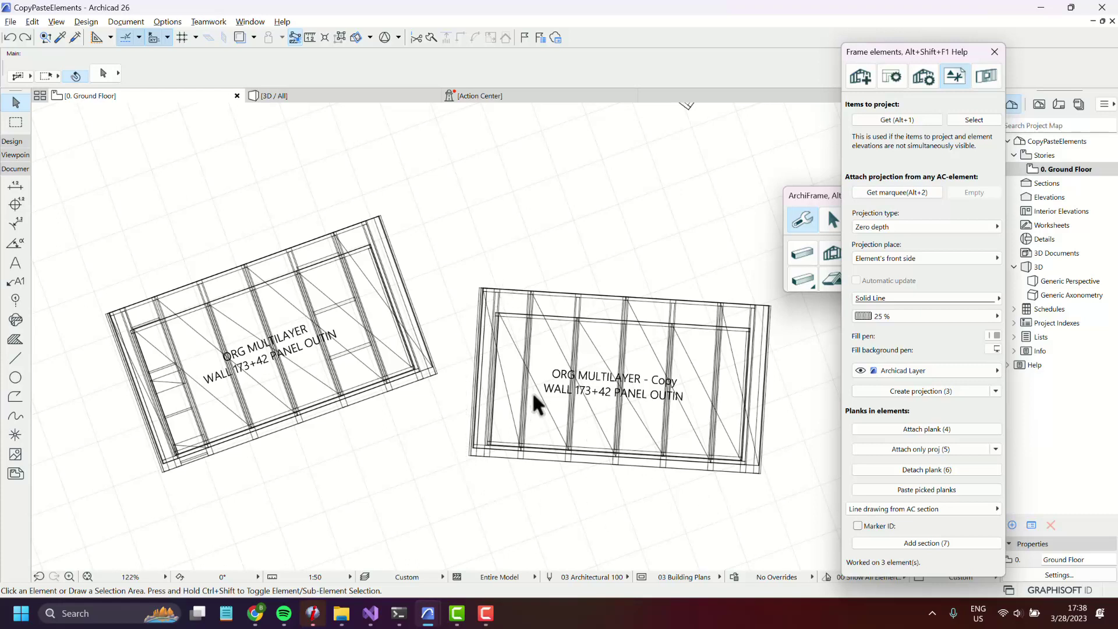
Step: Pick the same three short planks in ORG MULTILAYER again as the items to copy
click(359, 348)
click(382, 421)
click(347, 304)
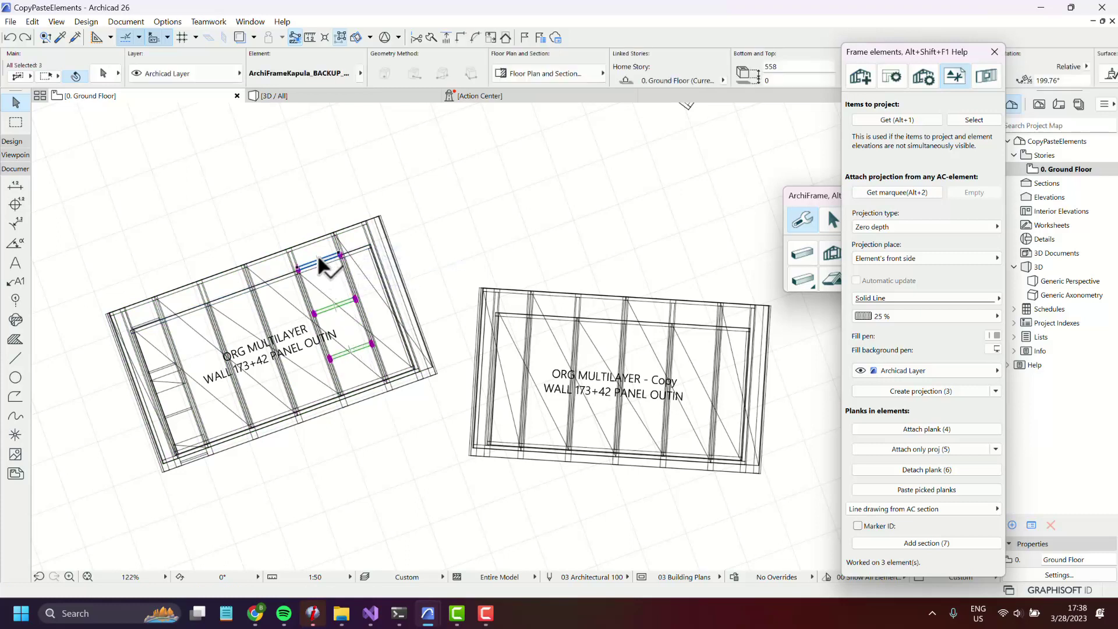
shift+click(318, 256)
click(901, 118)
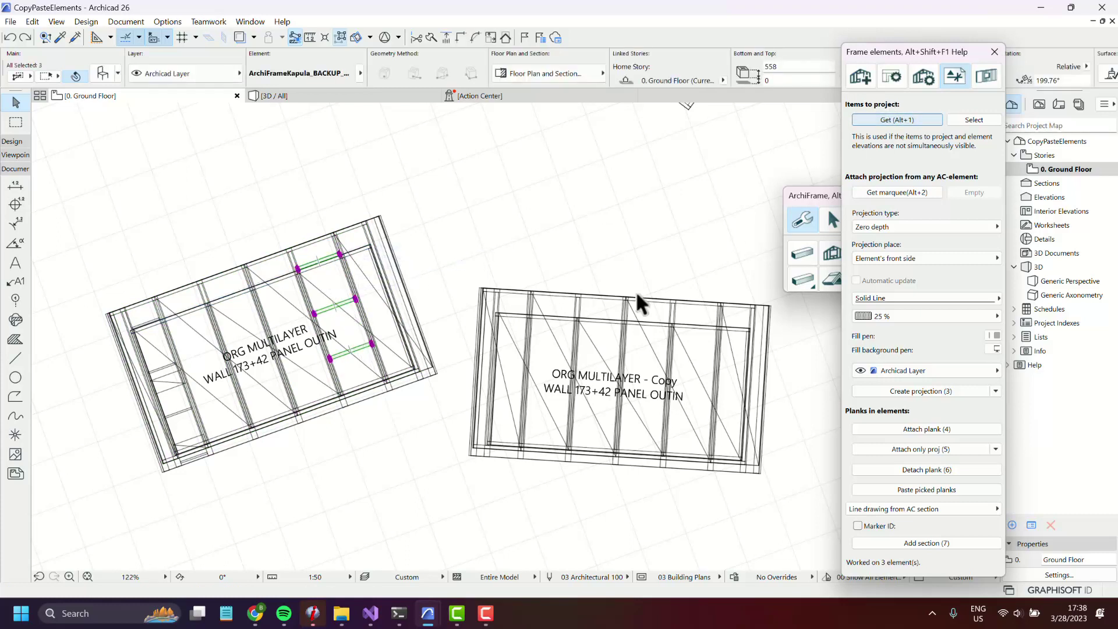
Step: Try to paste the picked planks into only the board panels and outermost plank layer of ORG MULTILAYER - Copy, excluding its core layer
scroll(606, 407, up, 3)
scroll(345, 364, down, 2)
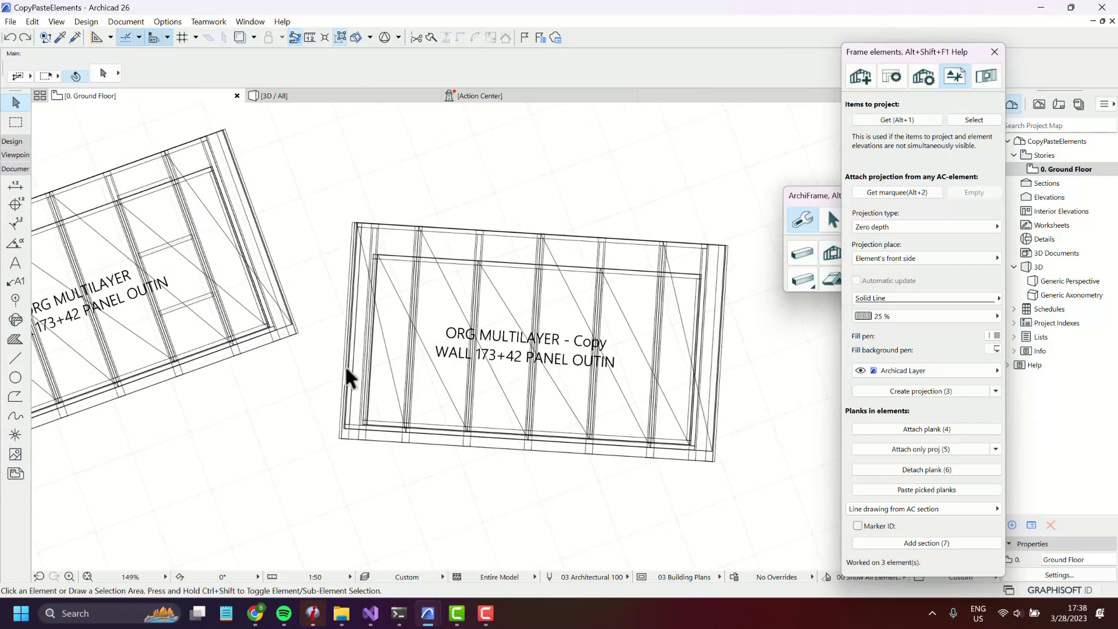
click(446, 420)
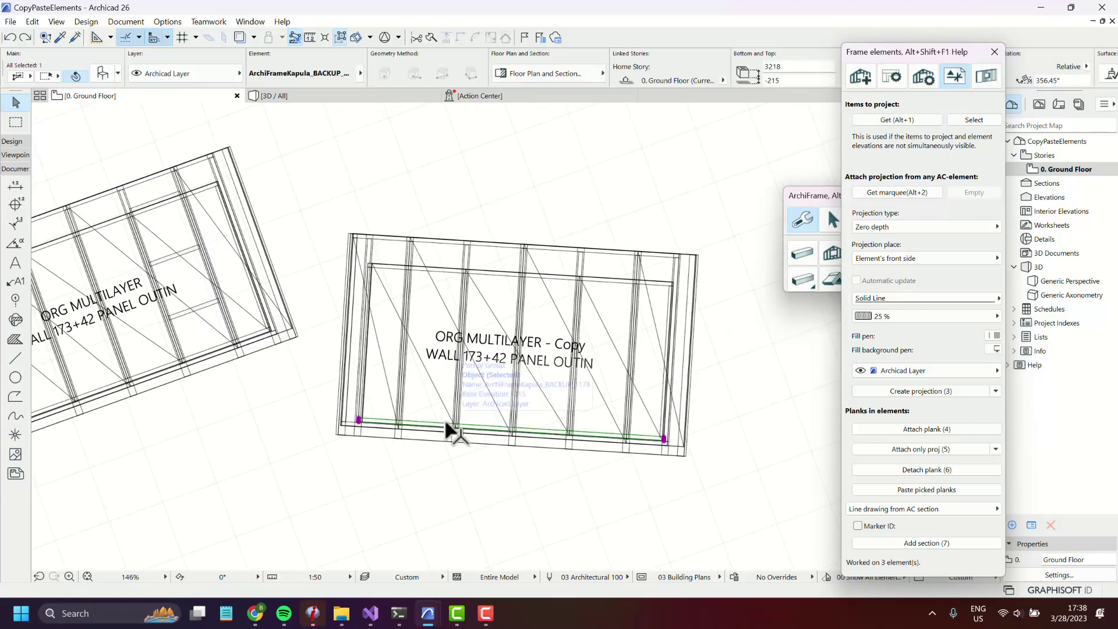
scroll(436, 426, up, 1)
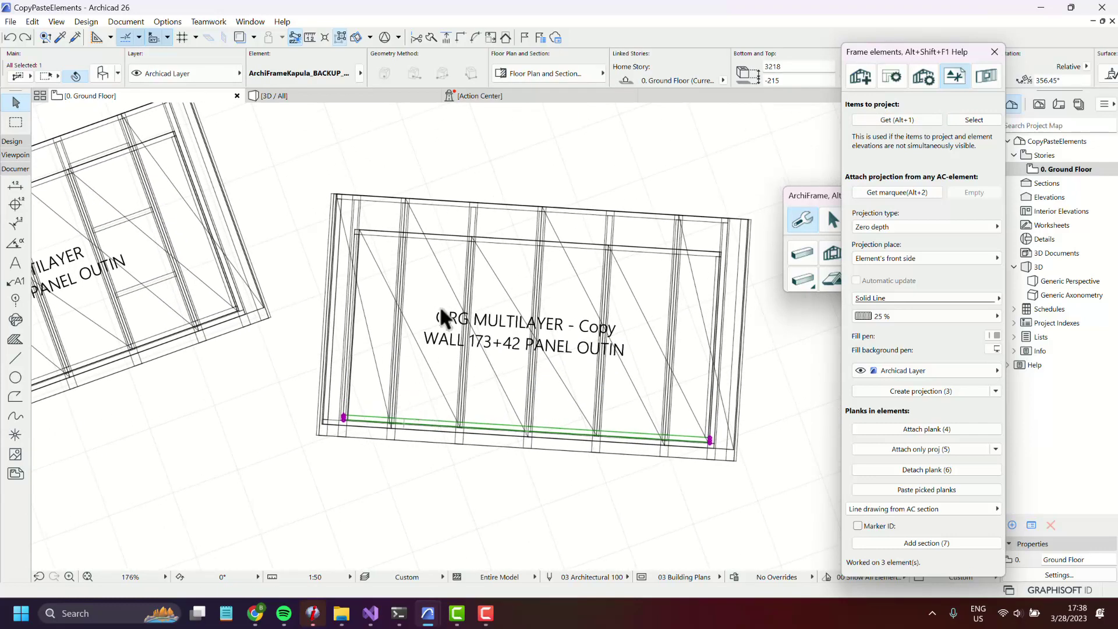
click(417, 199)
scroll(345, 427, up, 2)
click(345, 428)
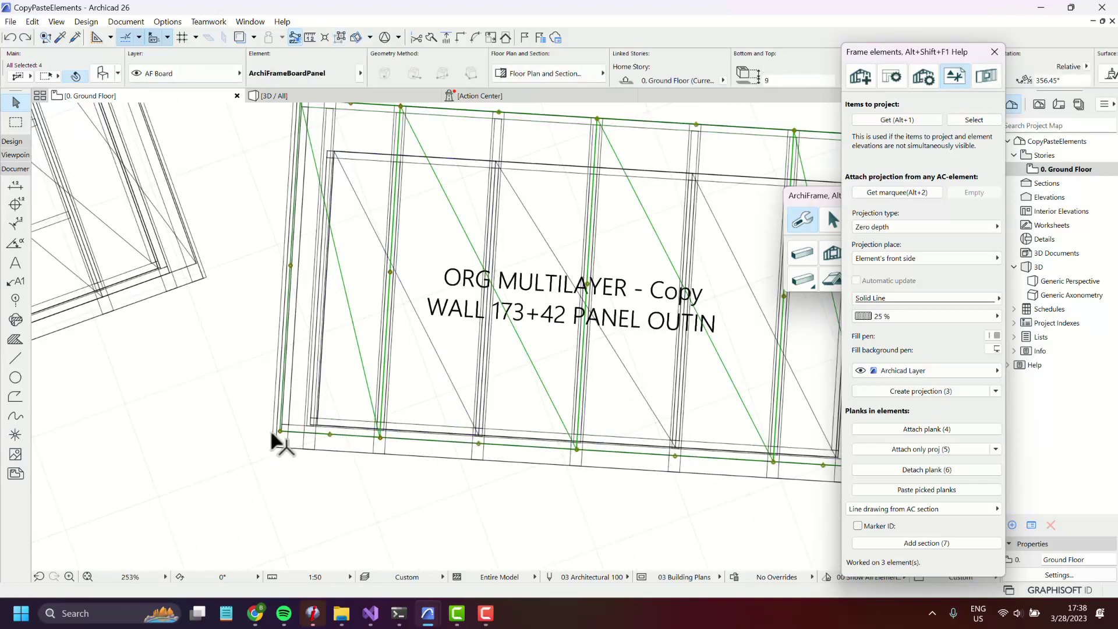
scroll(276, 443, down, 2)
click(344, 442)
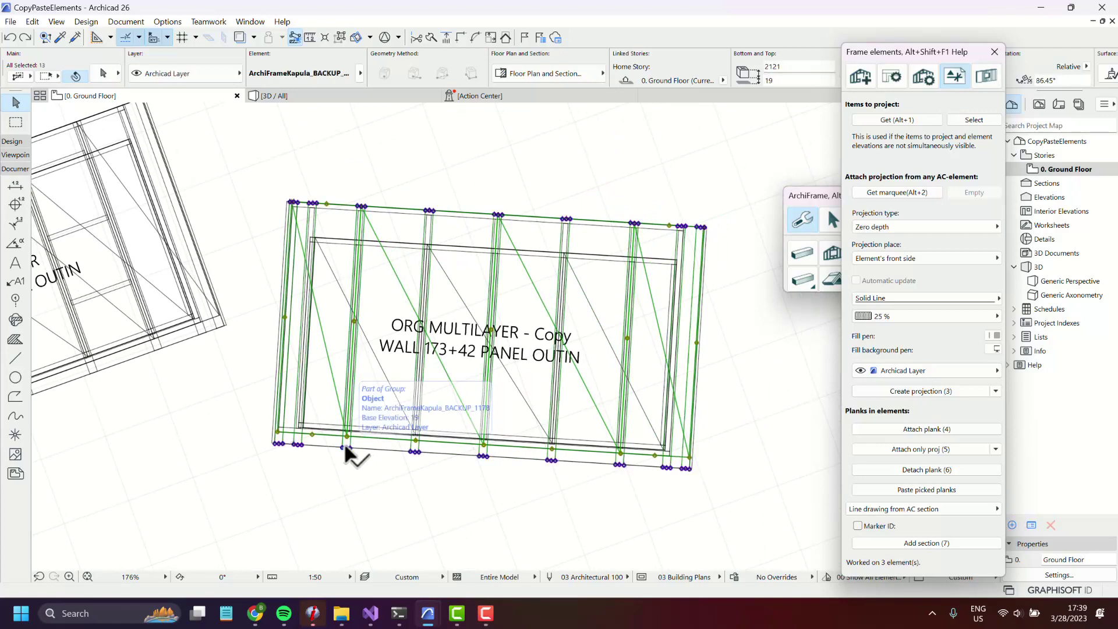
click(930, 491)
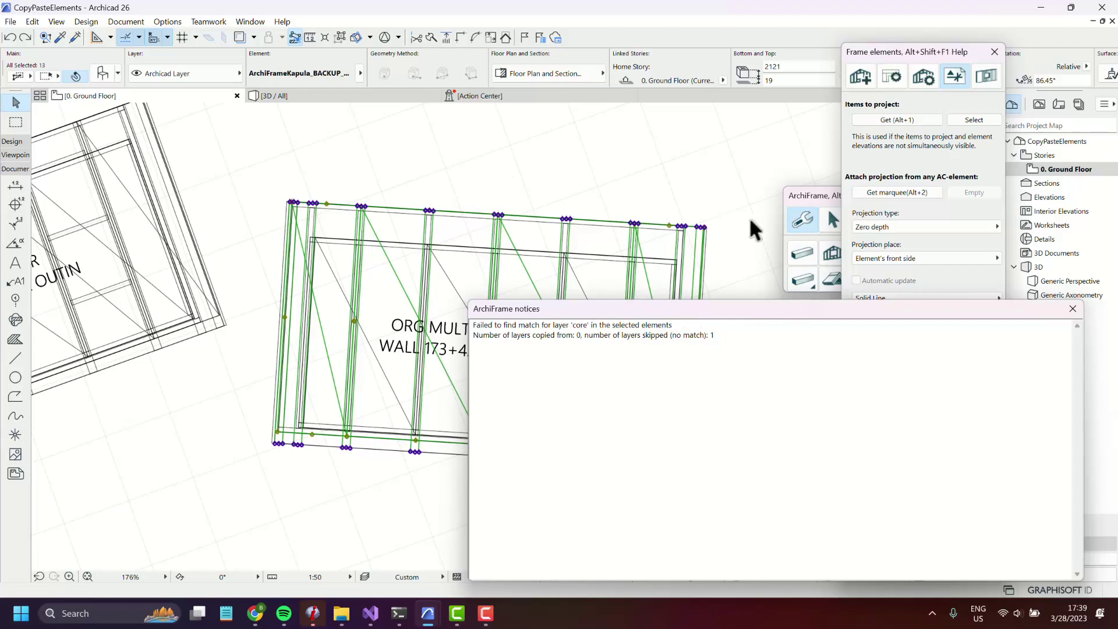
click(795, 275)
click(389, 250)
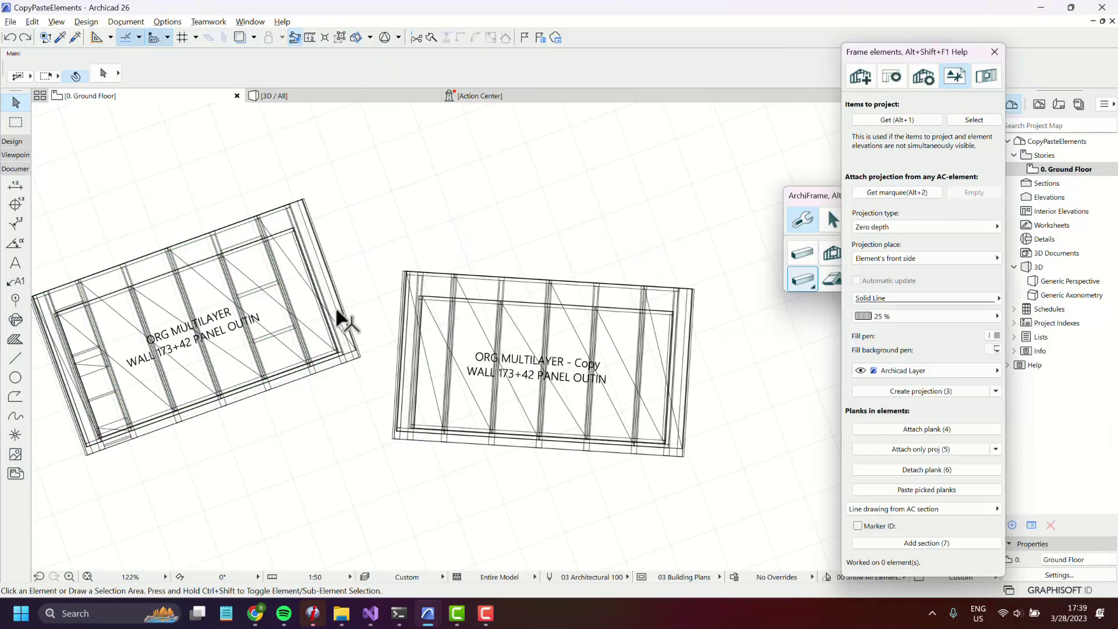
Step: Select the three short planks between the right-hand studs of ORG MULTILAYER and get them anew as the picked items
click(281, 328)
shift+click(260, 289)
shift+click(246, 240)
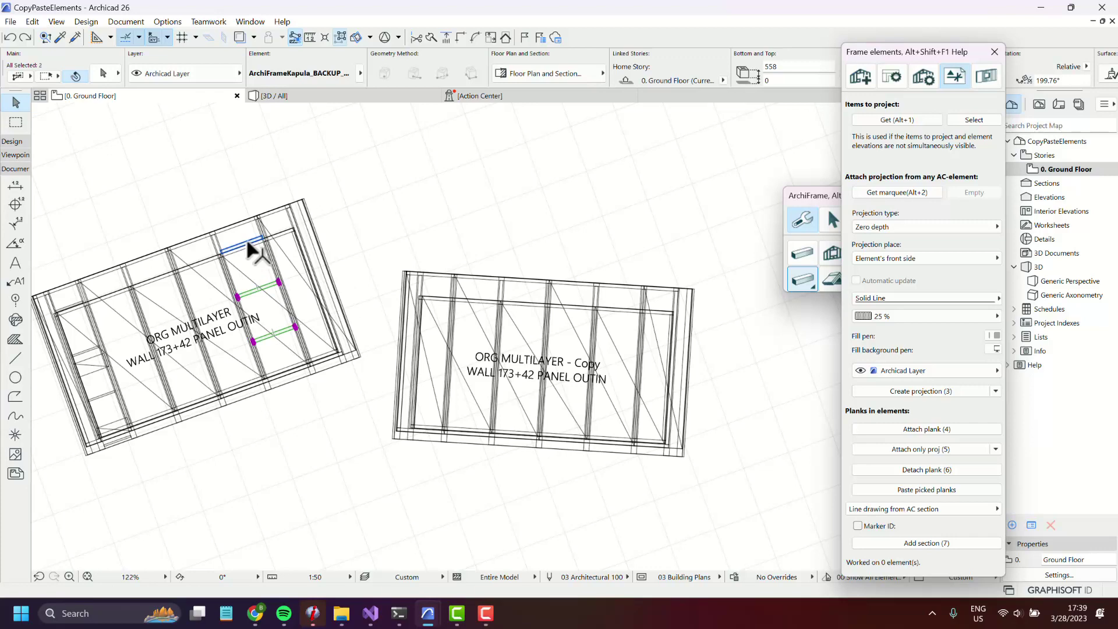
click(904, 121)
Step: Select only the board panel layer of ORG MULTILAYER - Copy and paste the picked planks into it
scroll(505, 306, up, 2)
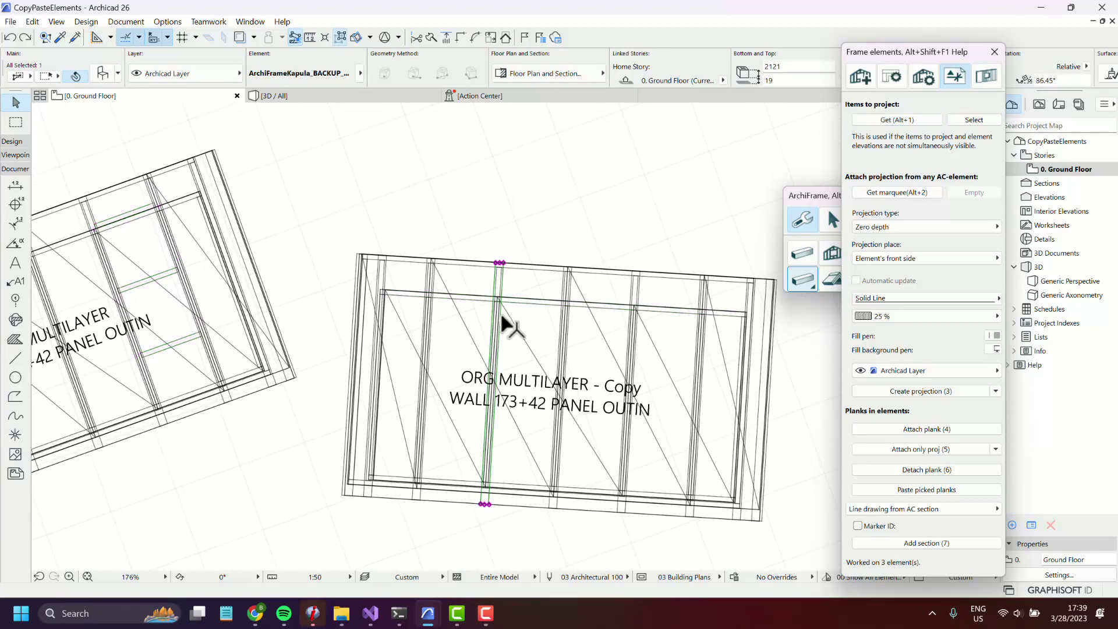
drag(501, 313, 462, 261)
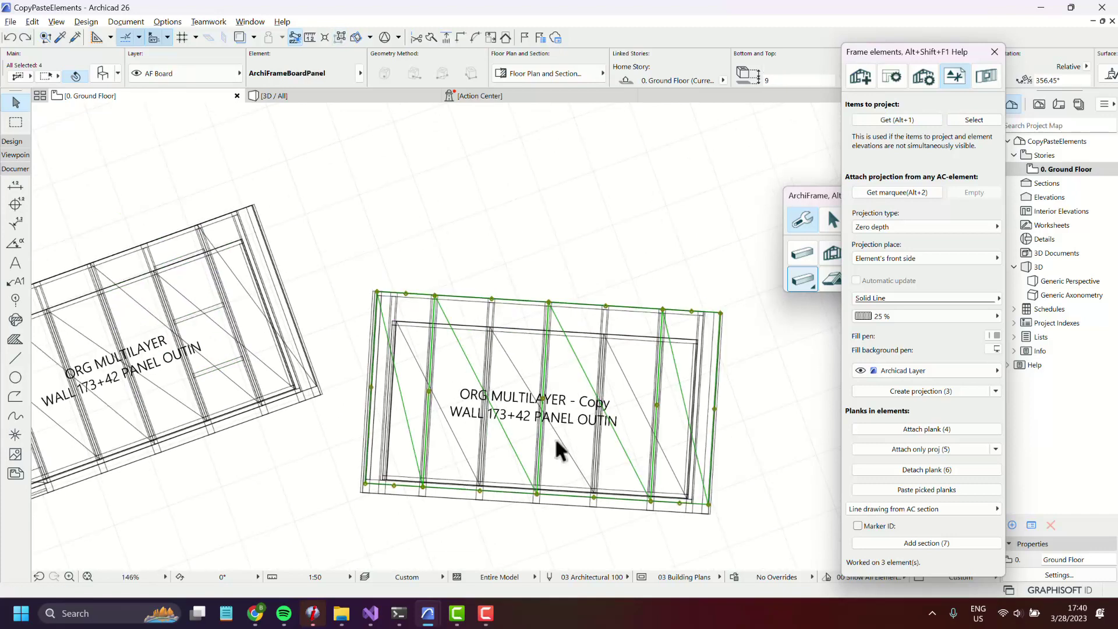
click(913, 490)
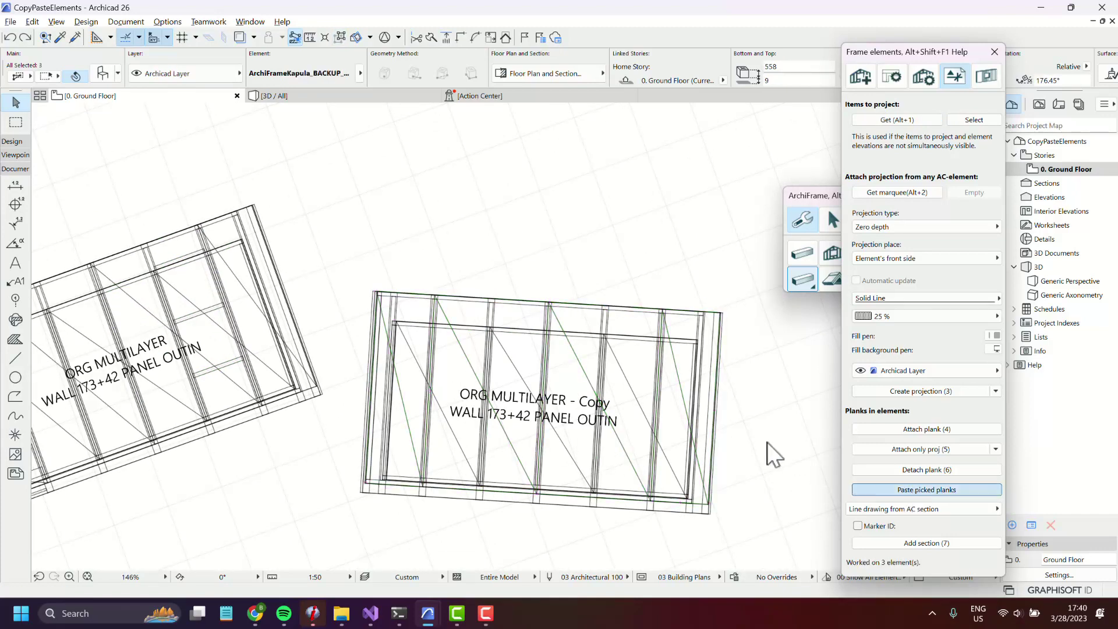